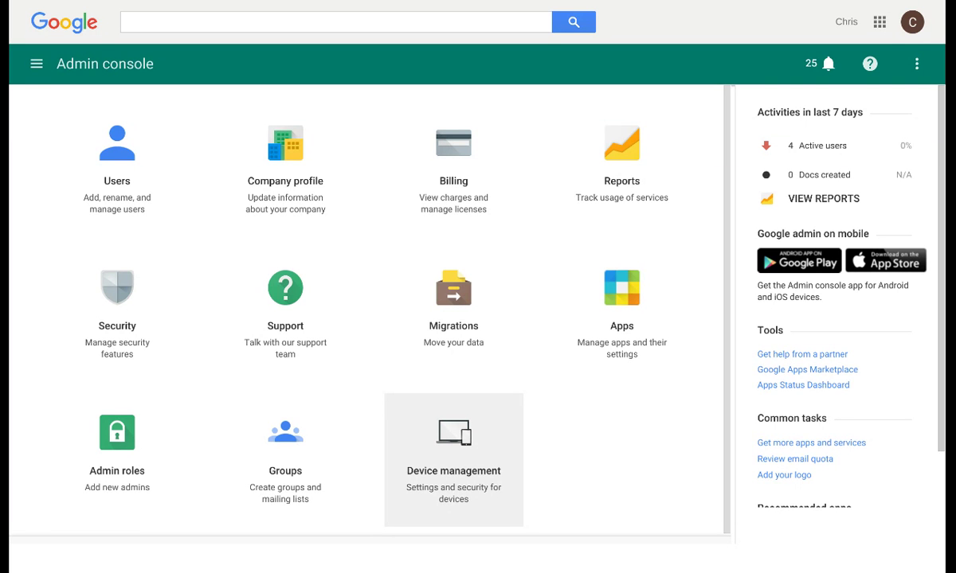
Open the Network section of Device management and review its network configuration categories.
{"action": "left_click", "coordinate": [454, 460]}
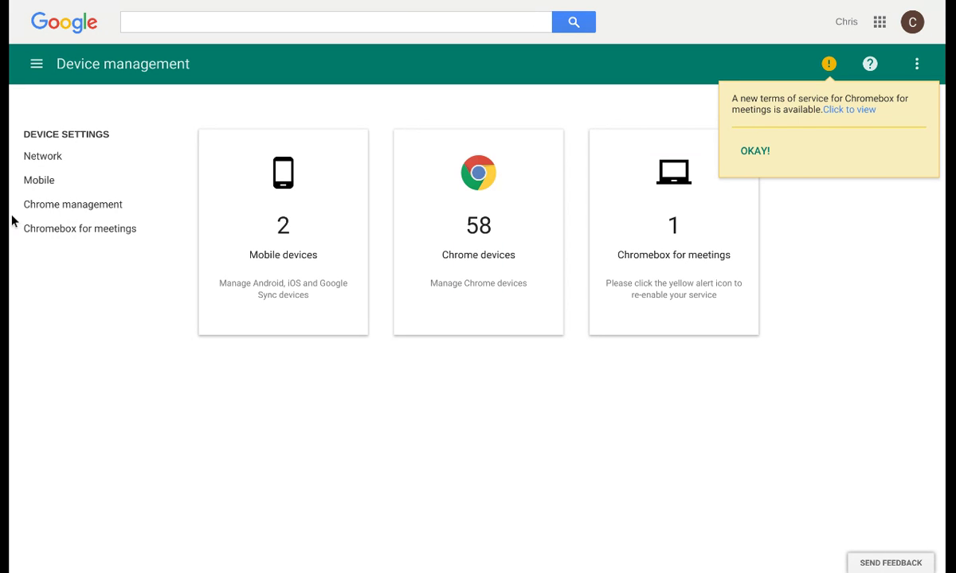
{"action": "left_click", "coordinate": [44, 157]}
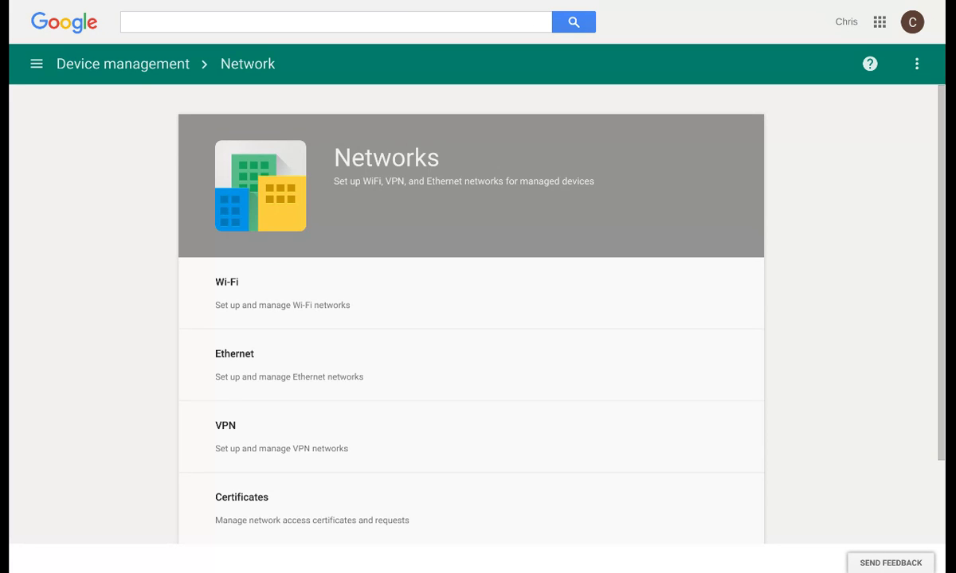
{"action": "scroll", "coordinate": [470, 318], "scroll_direction": "down", "scroll_amount": 2}
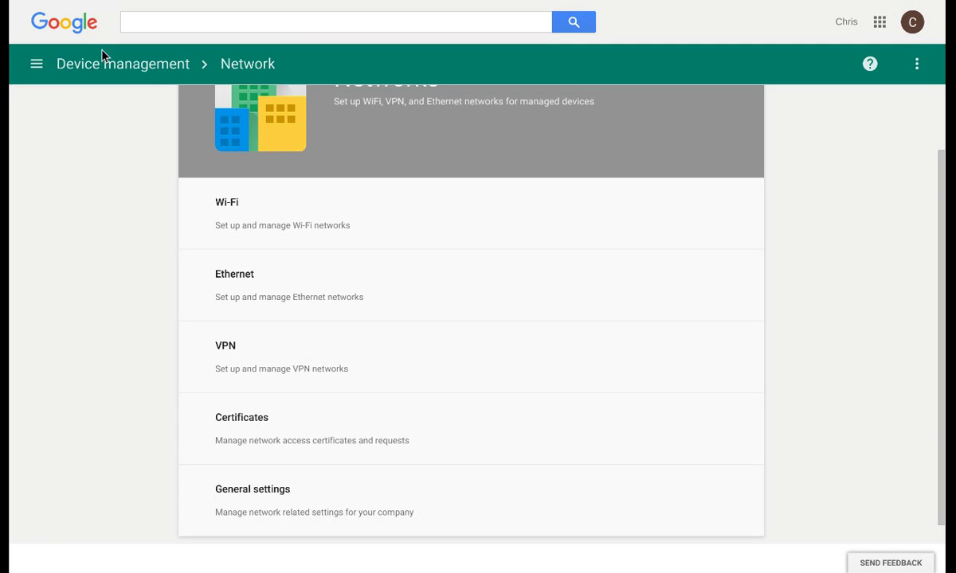
Return to Device management, open Chrome management and look over its list of settings sections.
{"action": "left_click", "coordinate": [110, 68]}
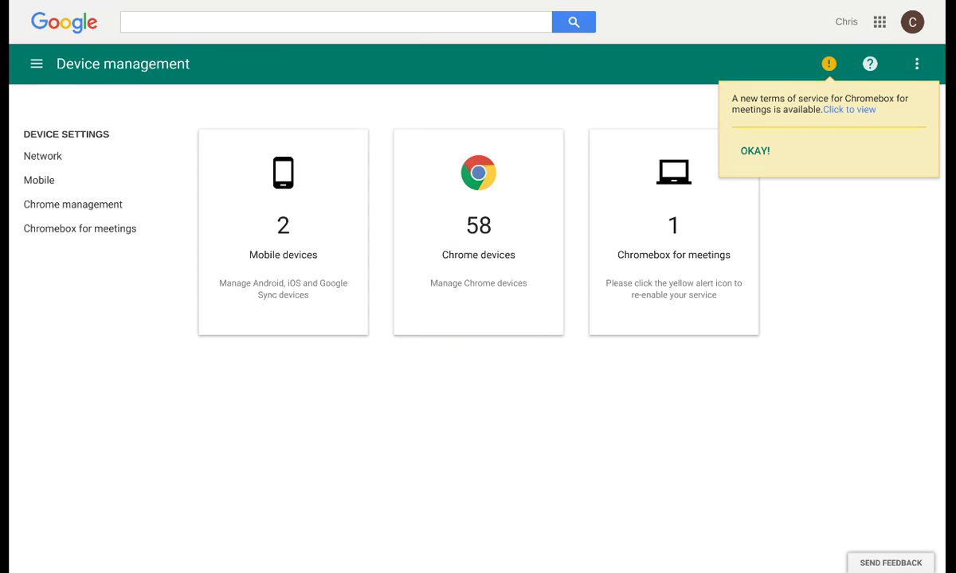
{"action": "left_click", "coordinate": [113, 206]}
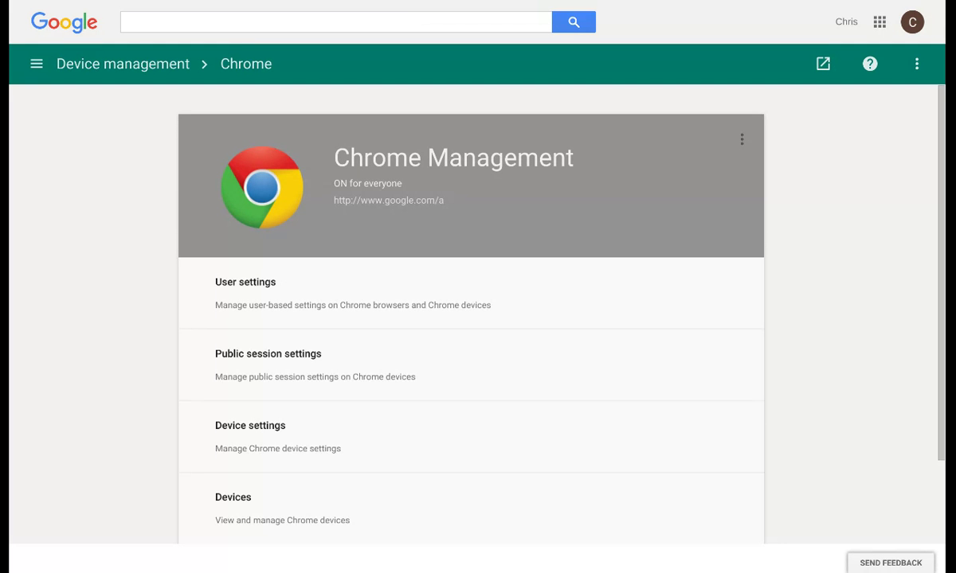
{"action": "scroll", "coordinate": [471, 319], "scroll_direction": "down", "scroll_amount": 3}
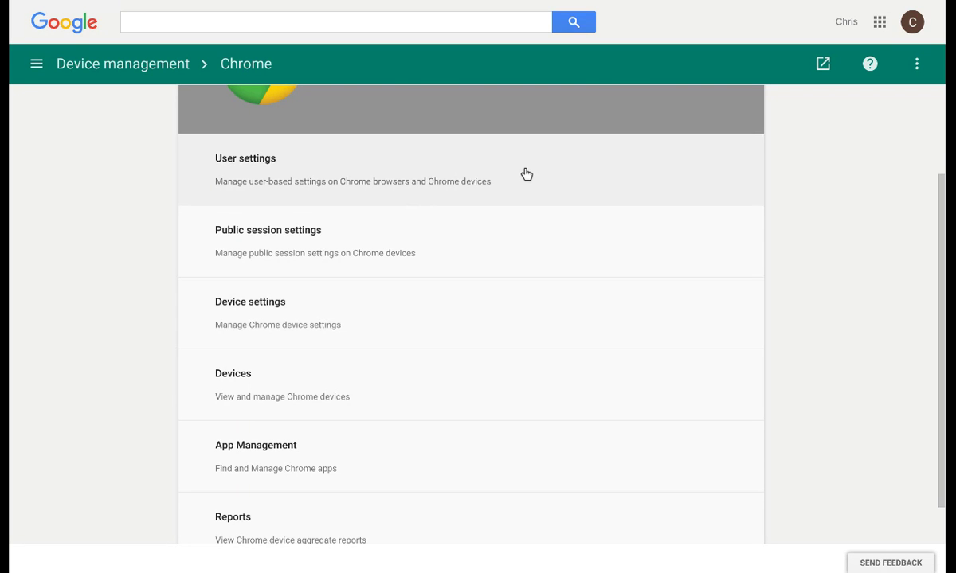
Open Chrome User settings and review the Mobile, General, and Apps and Extensions policies for G1 USD.
{"action": "left_click", "coordinate": [527, 174]}
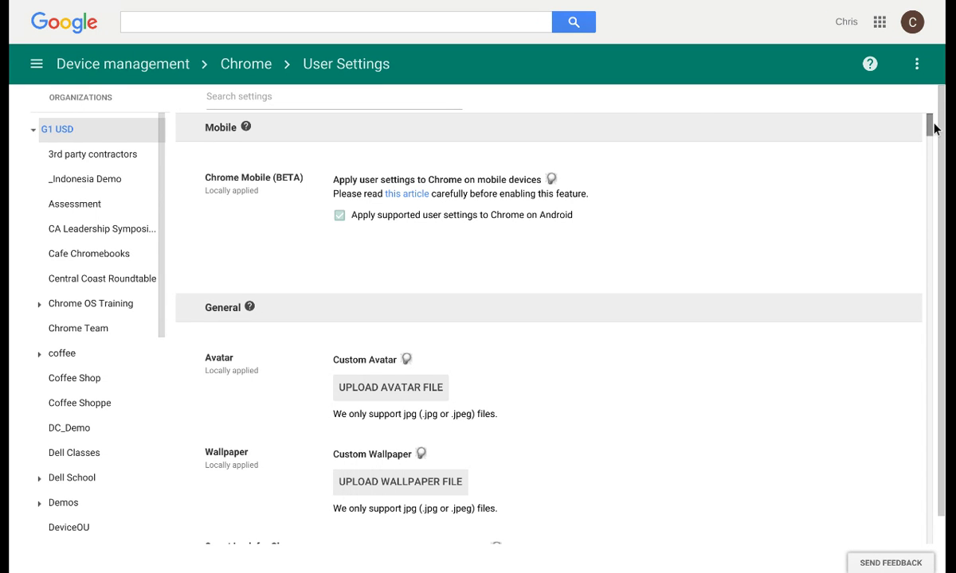
{"action": "scroll", "coordinate": [933, 127], "scroll_direction": "down", "scroll_amount": 2}
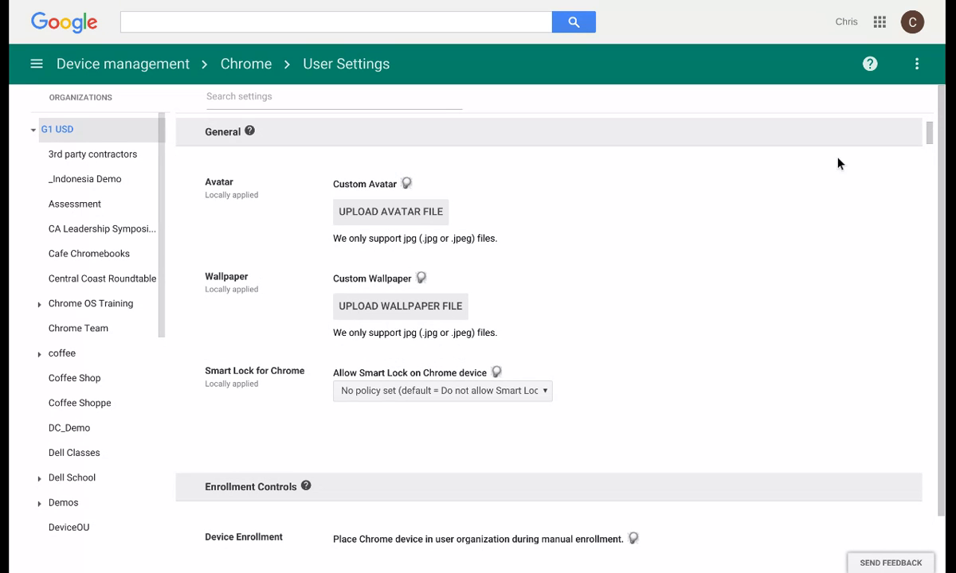
{"action": "left_click_drag", "start_coordinate": [932, 137], "coordinate": [931, 167]}
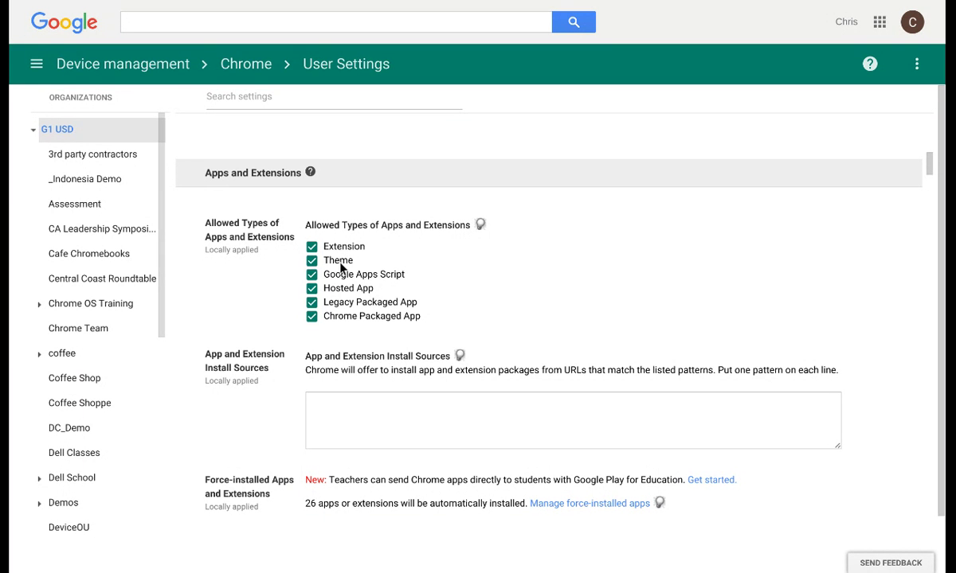
{"action": "scroll", "coordinate": [462, 290], "scroll_direction": "down", "scroll_amount": 2}
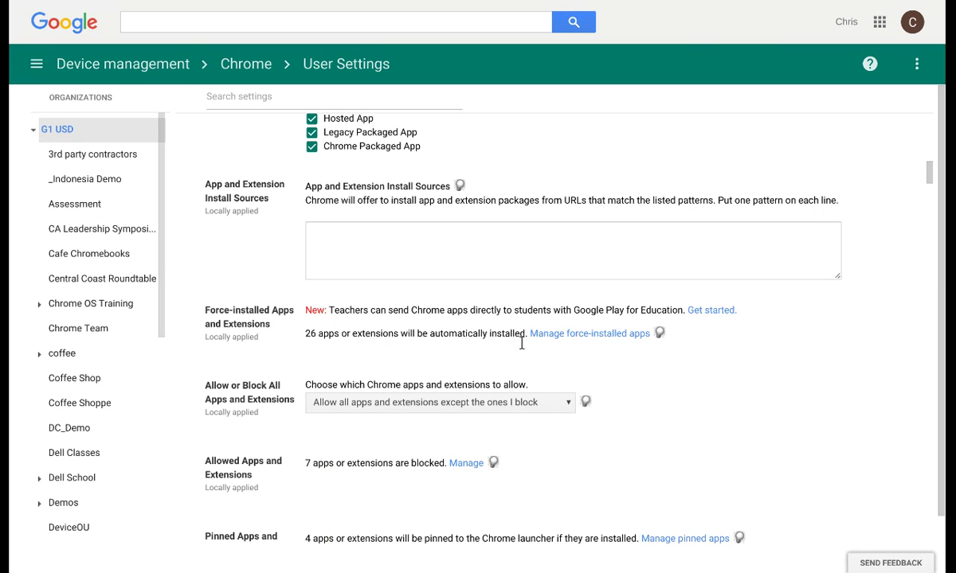
{"action": "scroll", "coordinate": [378, 365], "scroll_direction": "down", "scroll_amount": 1}
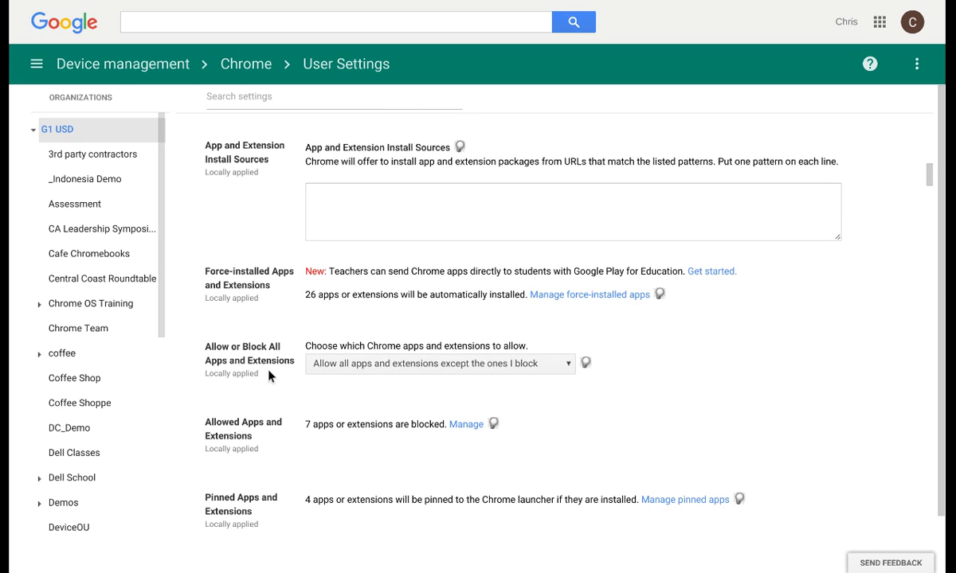
{"action": "scroll", "coordinate": [269, 374], "scroll_direction": "down", "scroll_amount": 3}
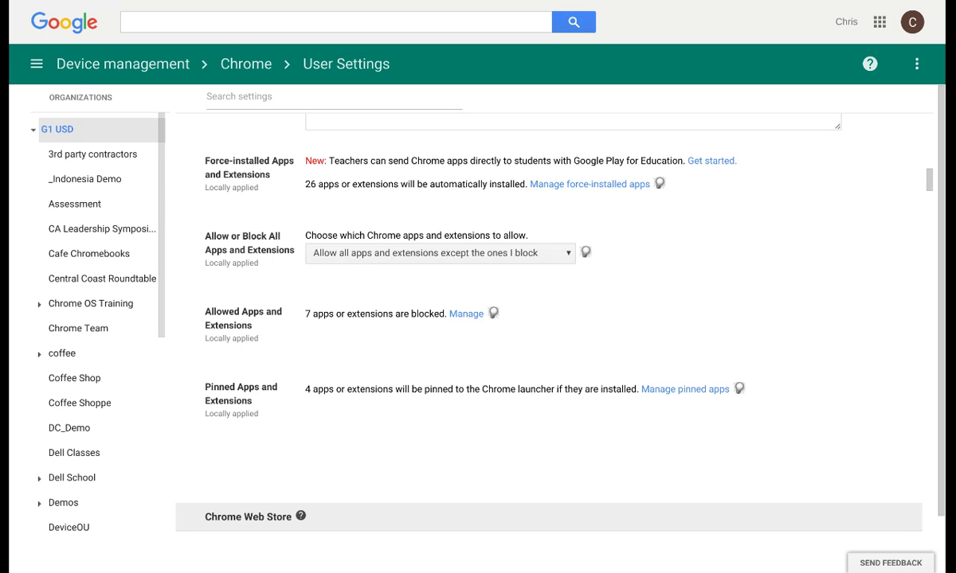
Examine the Chrome Web Store policies, including homepage, custom collection, recommended apps and publishing permissions.
{"action": "scroll", "coordinate": [550, 319], "scroll_direction": "down", "scroll_amount": 5}
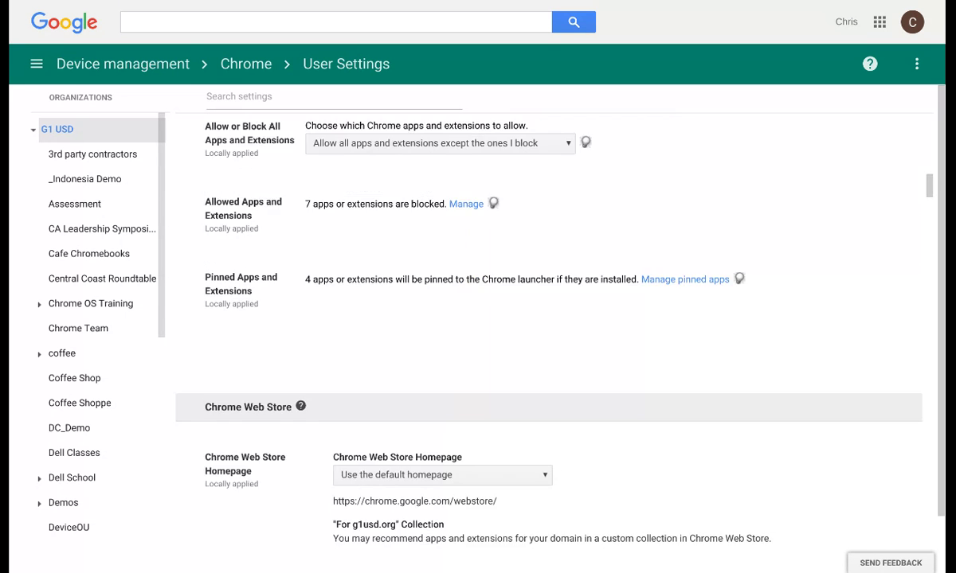
{"action": "scroll", "coordinate": [549, 319], "scroll_direction": "down", "scroll_amount": 1}
{"action": "scroll", "coordinate": [549, 319], "scroll_direction": "down", "scroll_amount": 2}
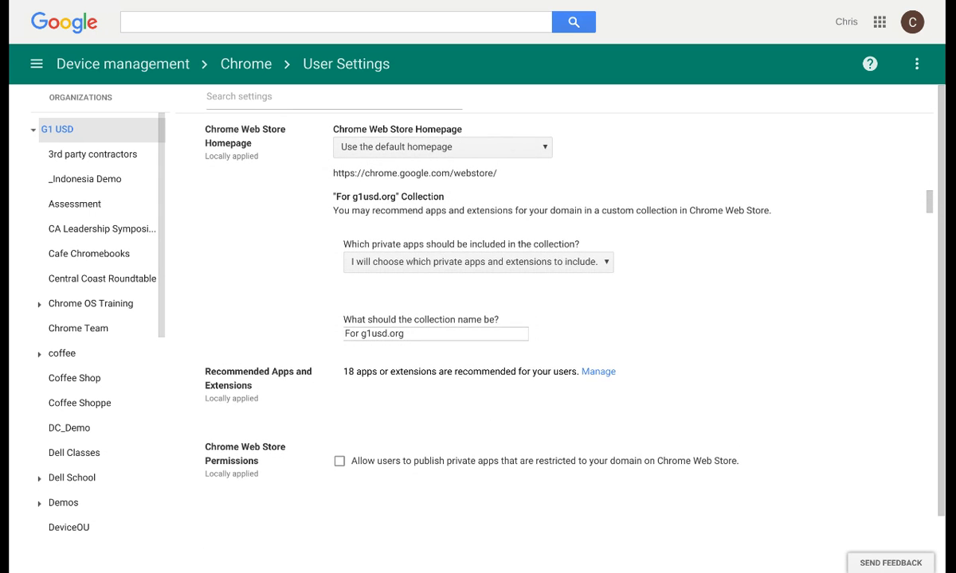
{"action": "scroll", "coordinate": [550, 319], "scroll_direction": "down", "scroll_amount": 2}
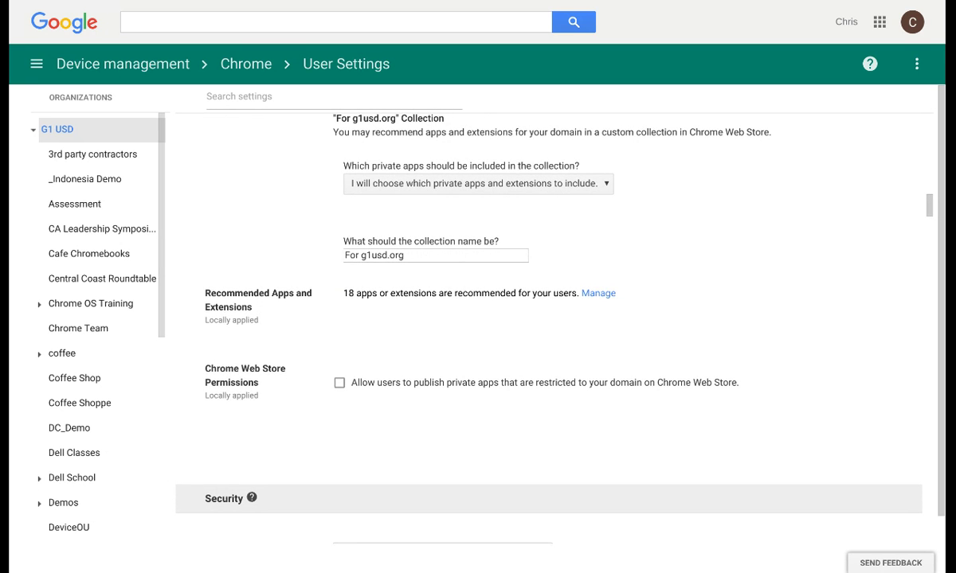
{"action": "scroll", "coordinate": [362, 379], "scroll_direction": "down", "scroll_amount": 1}
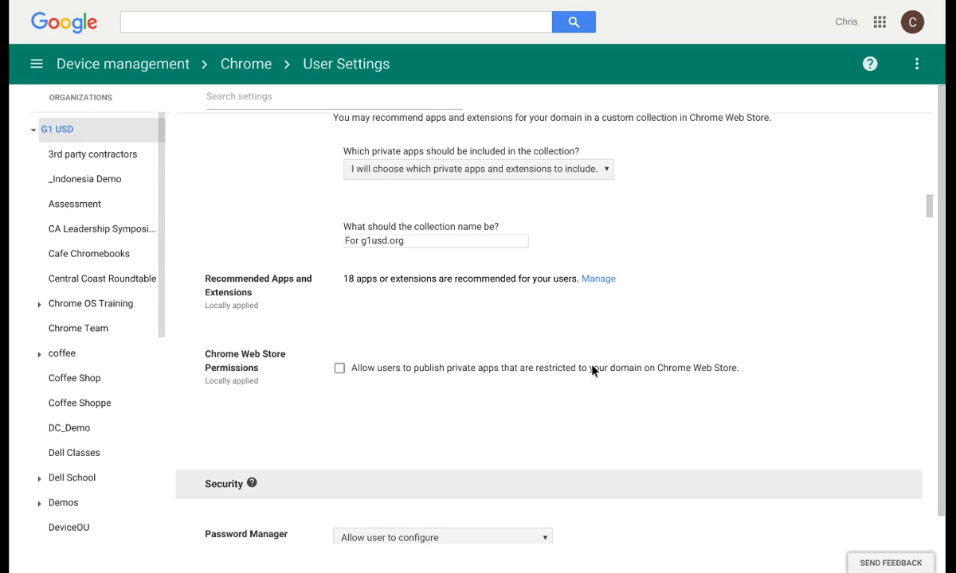
Review the Security and Network user policies, including Incognito Mode, Safe Browsing, Single Sign-On and proxy settings.
{"action": "scroll", "coordinate": [617, 387], "scroll_direction": "down", "scroll_amount": 3}
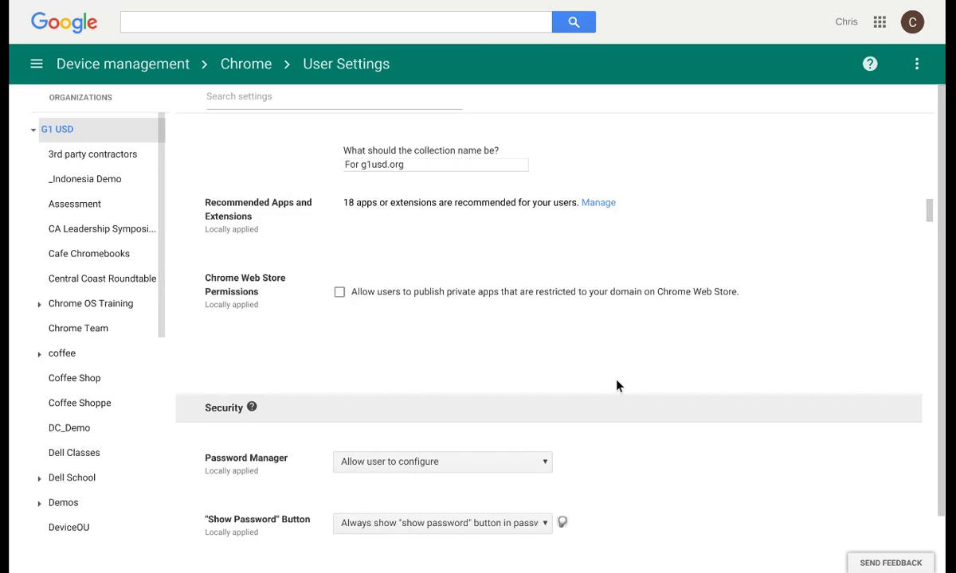
{"action": "scroll", "coordinate": [617, 386], "scroll_direction": "down", "scroll_amount": 1}
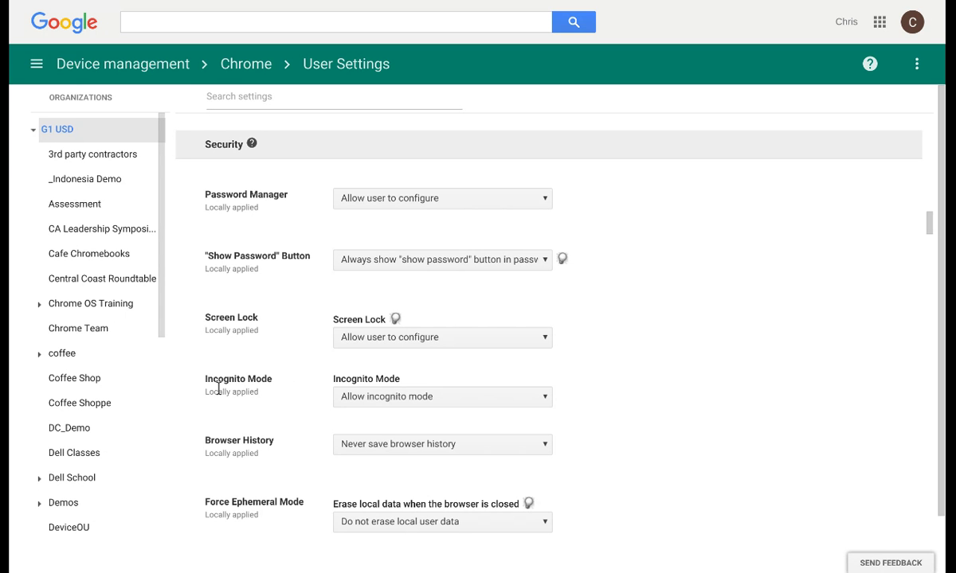
{"action": "left_click_drag", "start_coordinate": [206, 380], "coordinate": [247, 387]}
{"action": "scroll", "coordinate": [276, 386], "scroll_direction": "down", "scroll_amount": 3}
{"action": "scroll", "coordinate": [278, 386], "scroll_direction": "down", "scroll_amount": 4}
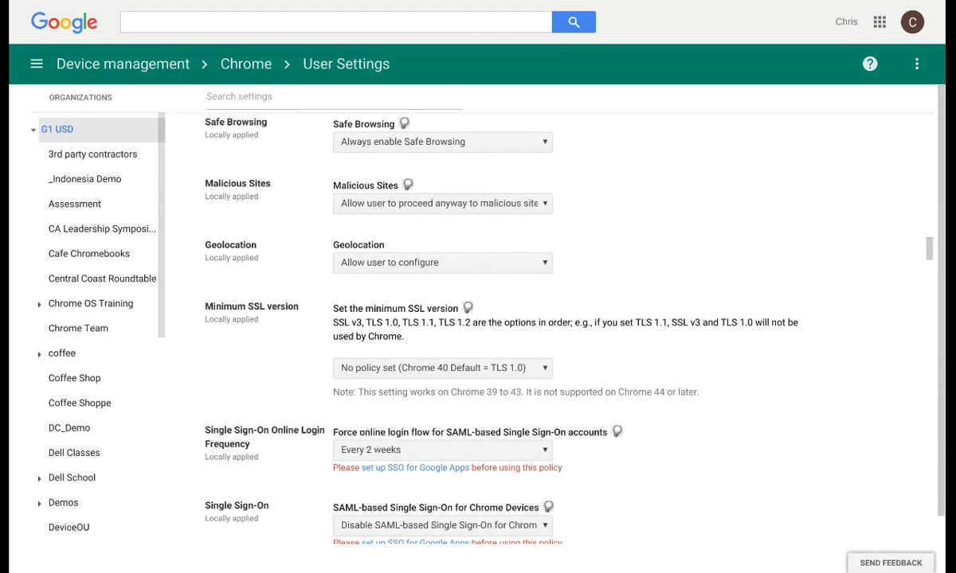
{"action": "scroll", "coordinate": [278, 386], "scroll_direction": "down", "scroll_amount": 2}
{"action": "scroll", "coordinate": [470, 309], "scroll_direction": "down", "scroll_amount": 1}
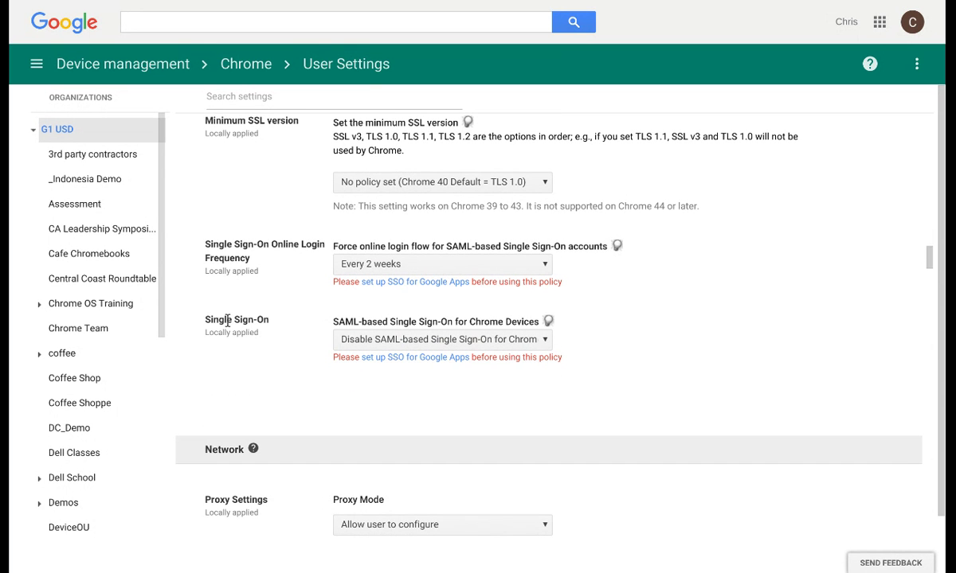
{"action": "scroll", "coordinate": [256, 390], "scroll_direction": "down", "scroll_amount": 3}
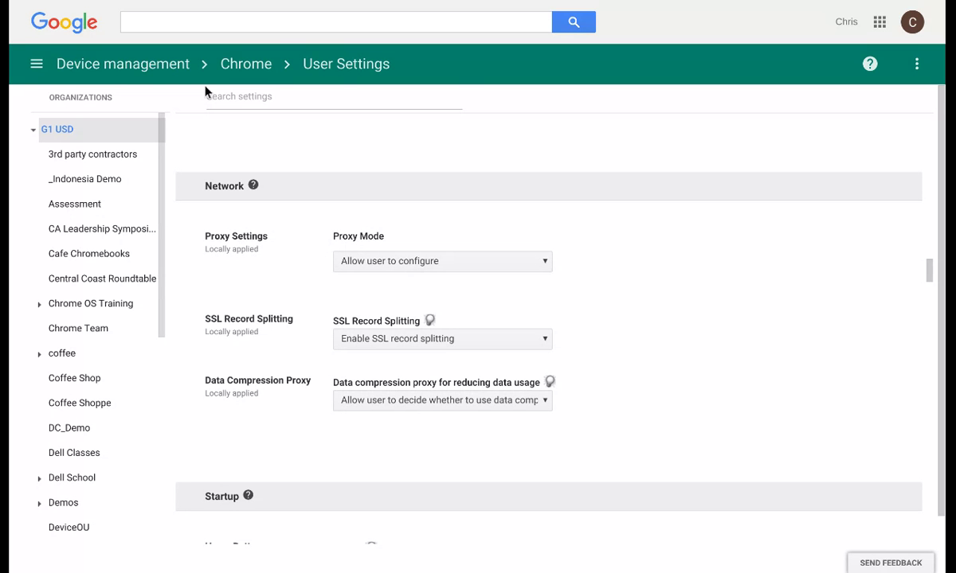
Open Chrome Device settings and review the Enrollment & Access and Sign-in Settings policies for G1 USD.
{"action": "left_click", "coordinate": [260, 70]}
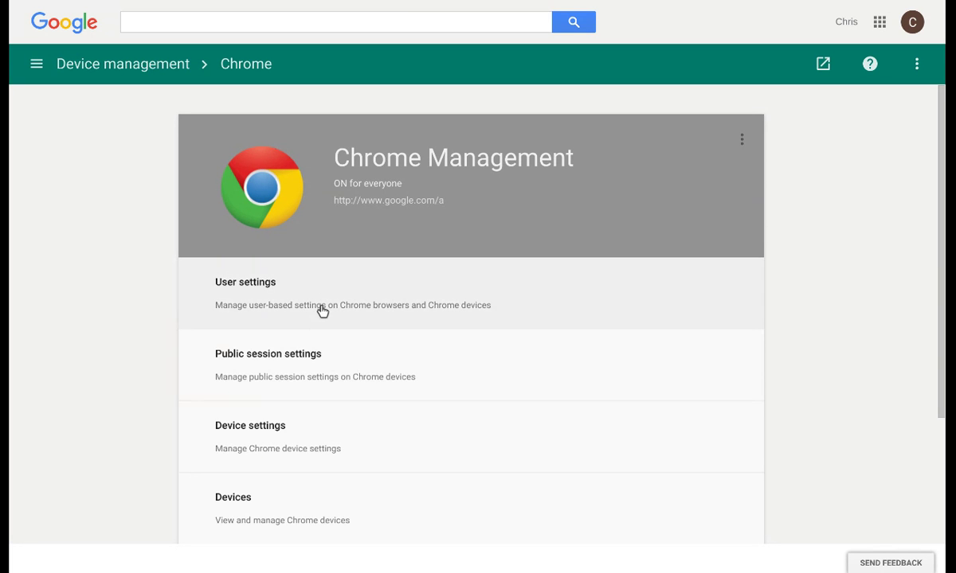
{"action": "left_click", "coordinate": [368, 439]}
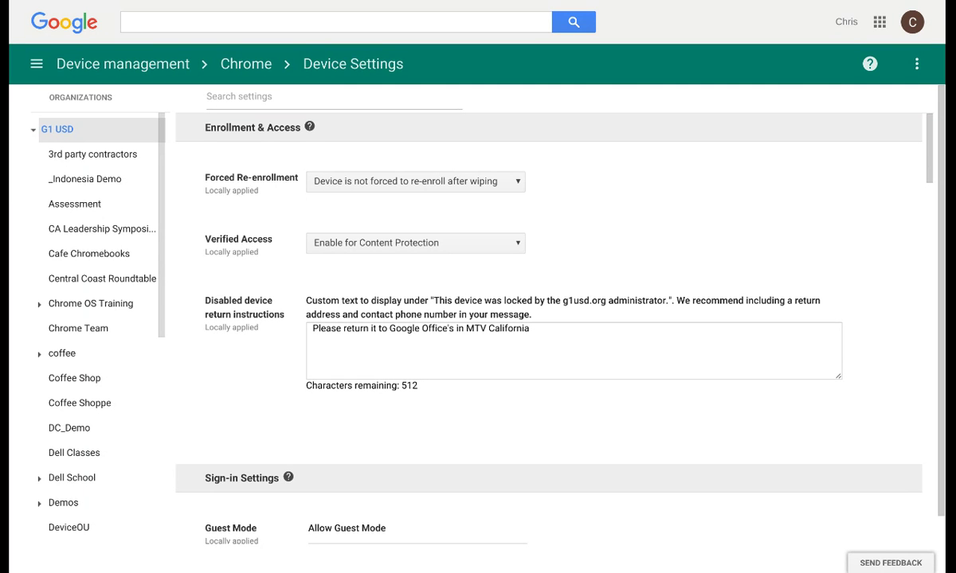
{"action": "scroll", "coordinate": [541, 318], "scroll_direction": "down", "scroll_amount": 5}
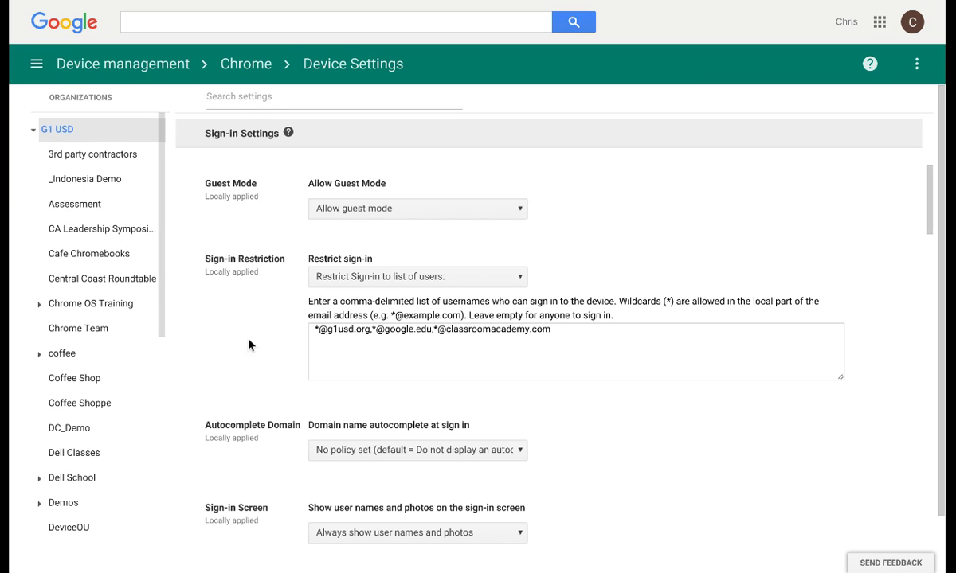
{"action": "scroll", "coordinate": [232, 317], "scroll_direction": "down", "scroll_amount": 2}
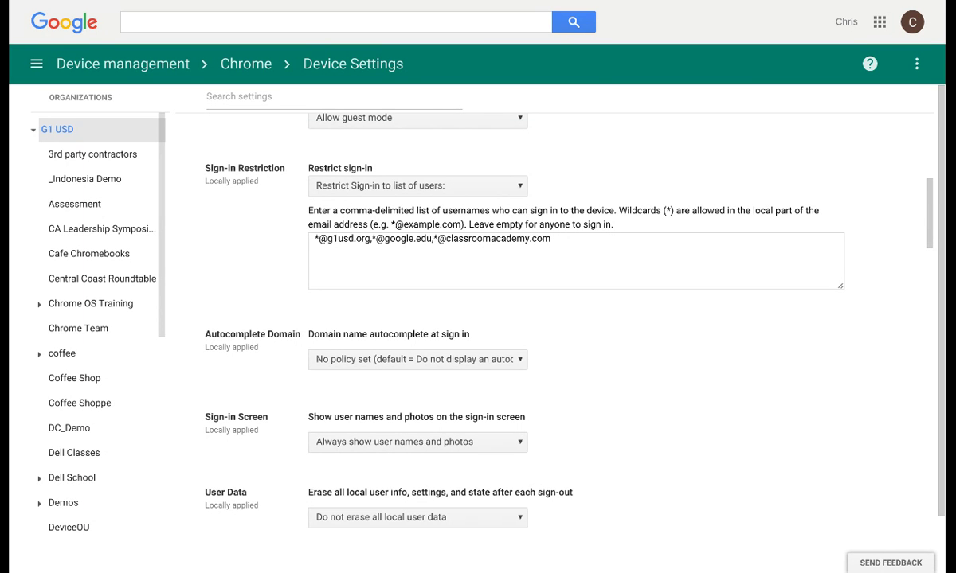
Examine the Device Update Settings and Kiosk Settings policies in the Chrome device settings.
{"action": "scroll", "coordinate": [558, 319], "scroll_direction": "down", "scroll_amount": 6}
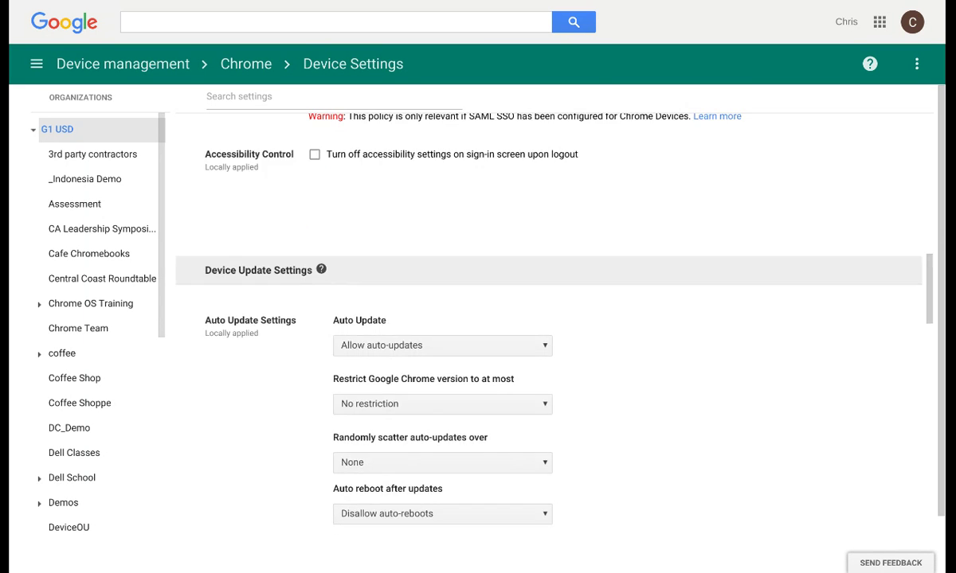
{"action": "scroll", "coordinate": [550, 318], "scroll_direction": "down", "scroll_amount": 2}
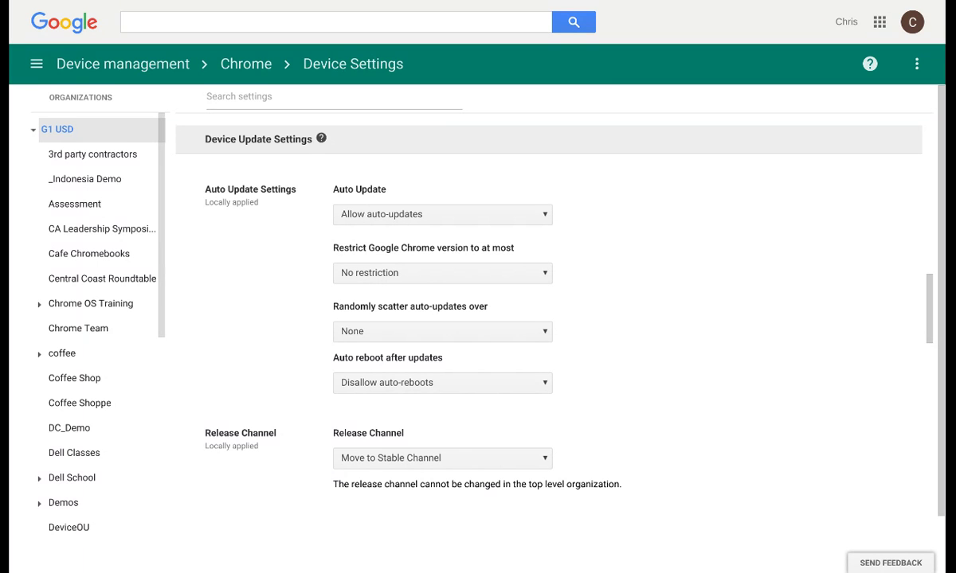
{"action": "scroll", "coordinate": [549, 318], "scroll_direction": "down", "scroll_amount": 5}
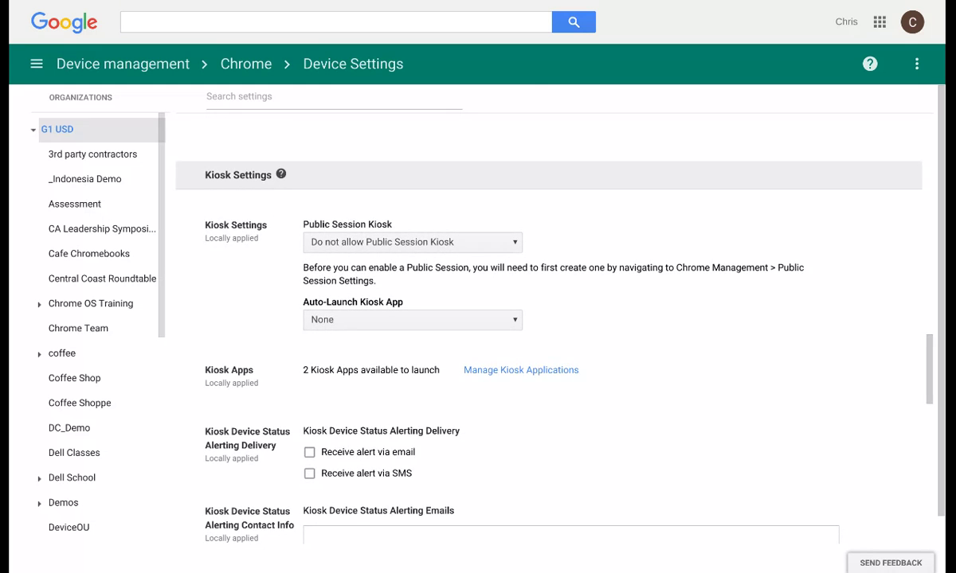
Review the User & Device Reporting and Power & Shutdown policies, and return to the Chrome management page.
{"action": "scroll", "coordinate": [536, 147], "scroll_direction": "down", "scroll_amount": 5}
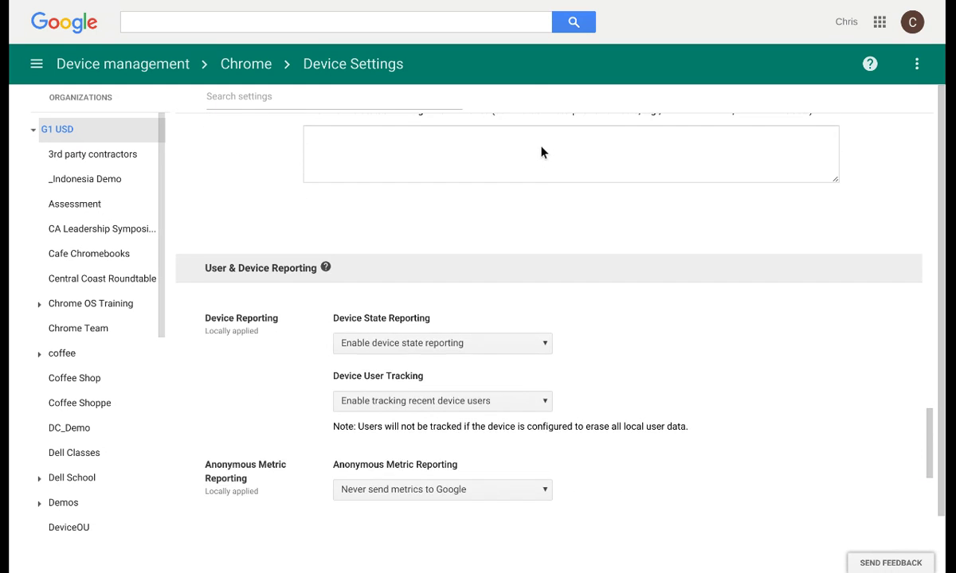
{"action": "scroll", "coordinate": [541, 152], "scroll_direction": "down", "scroll_amount": 2}
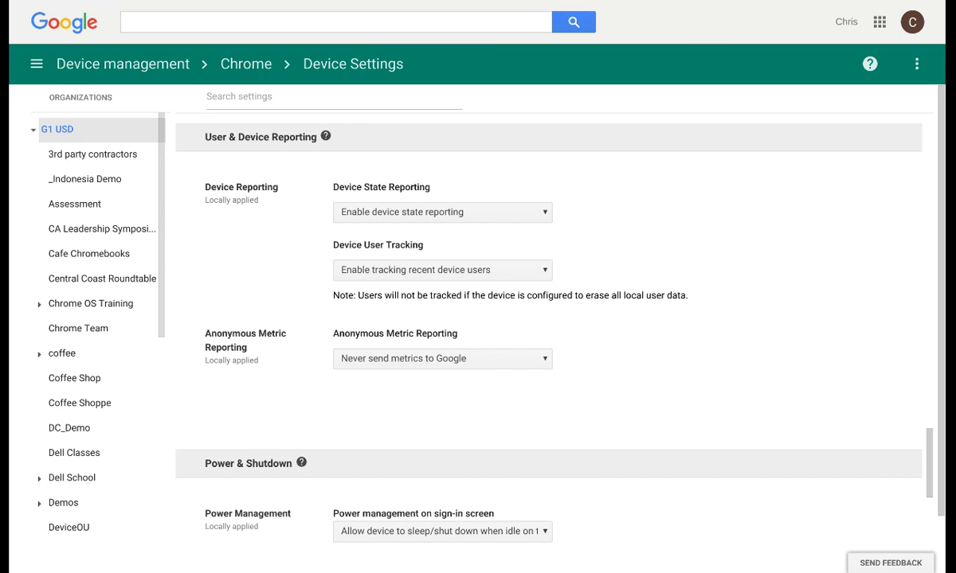
{"action": "scroll", "coordinate": [550, 318], "scroll_direction": "down", "scroll_amount": 4}
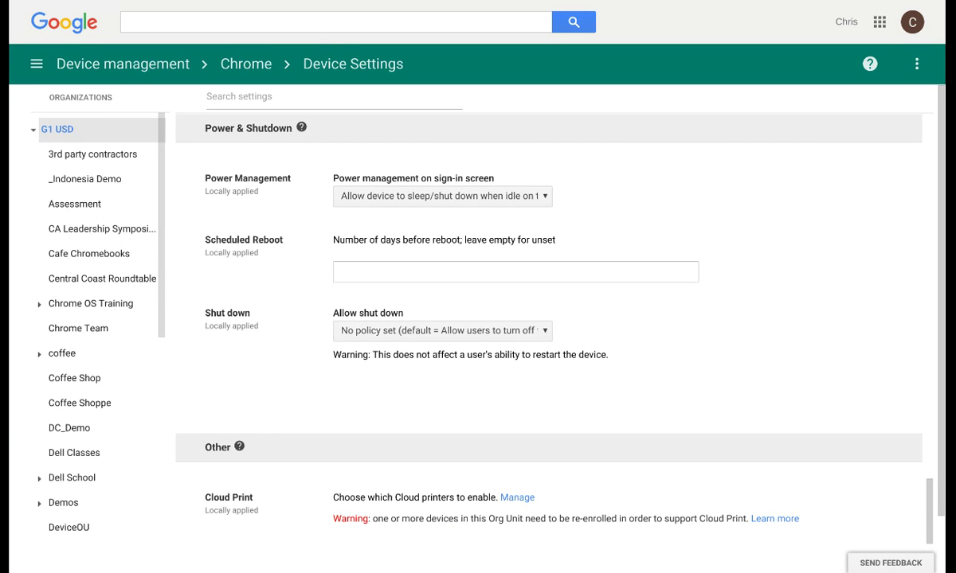
{"action": "left_click", "coordinate": [255, 70]}
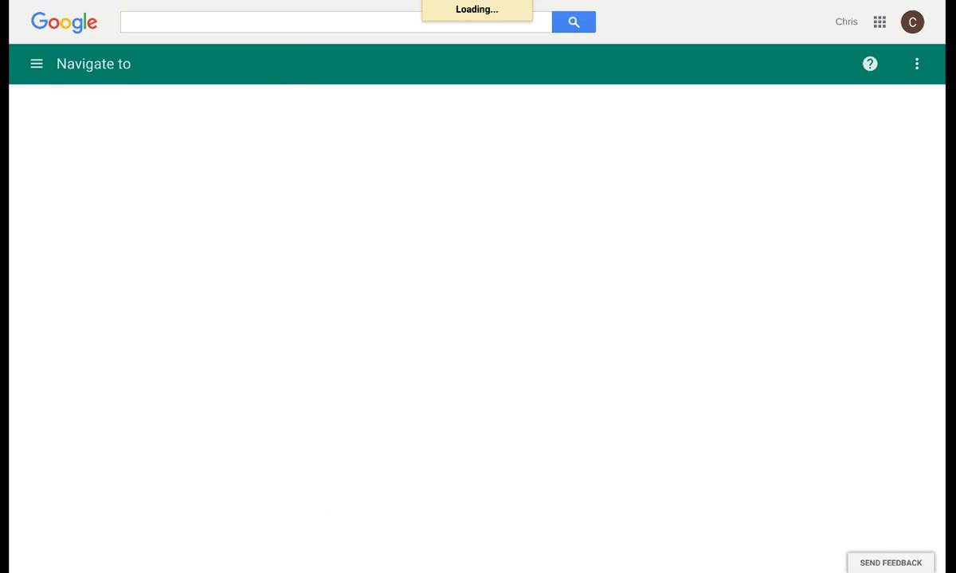